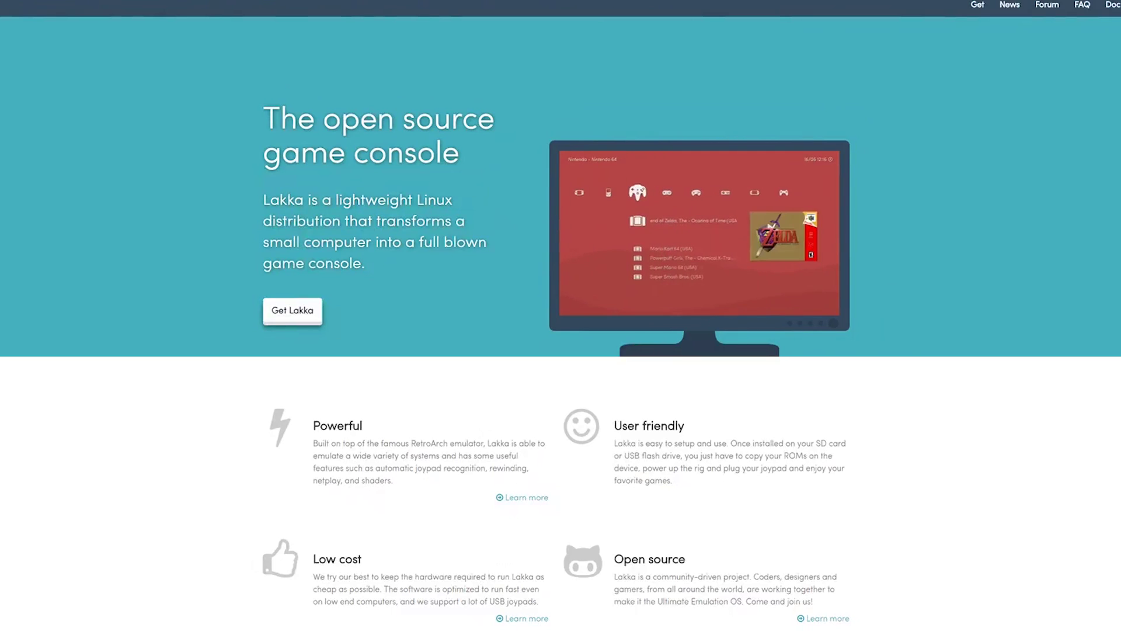
Scroll through the Lakka.tv homepage features and back up to the top
{"action": "scroll", "coordinate": [85, 596], "scroll_direction": "down", "scroll_amount": 5}
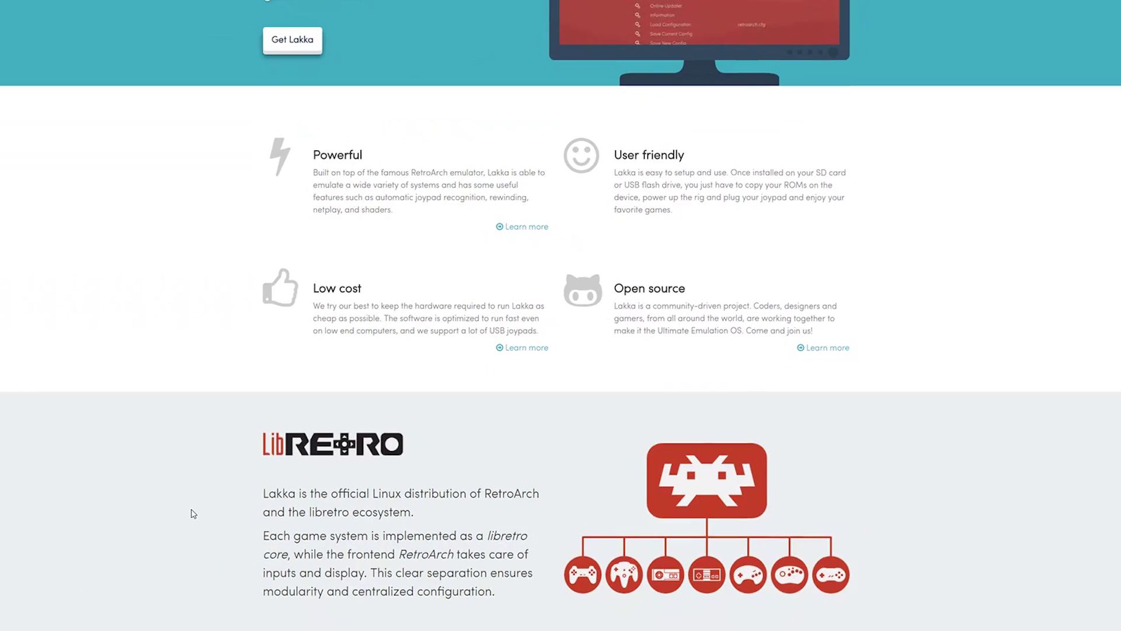
{"action": "scroll", "coordinate": [193, 514], "scroll_direction": "up", "scroll_amount": 5}
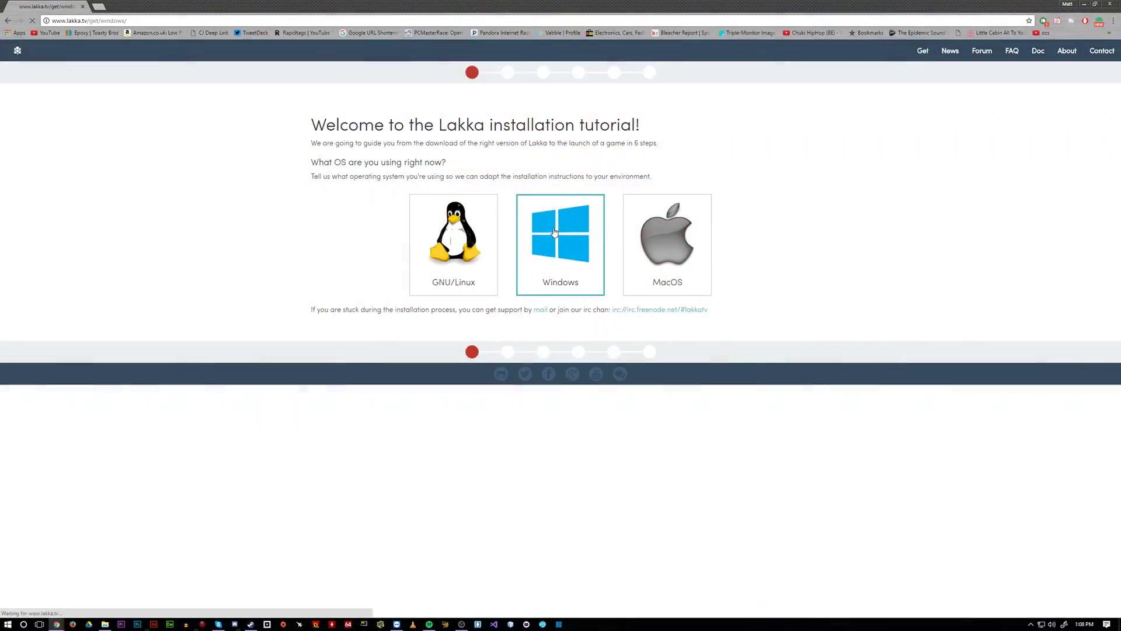
Pick Windows and PC in the tutorial, then download the 64-bit Lakka image
{"action": "left_click", "coordinate": [554, 233]}
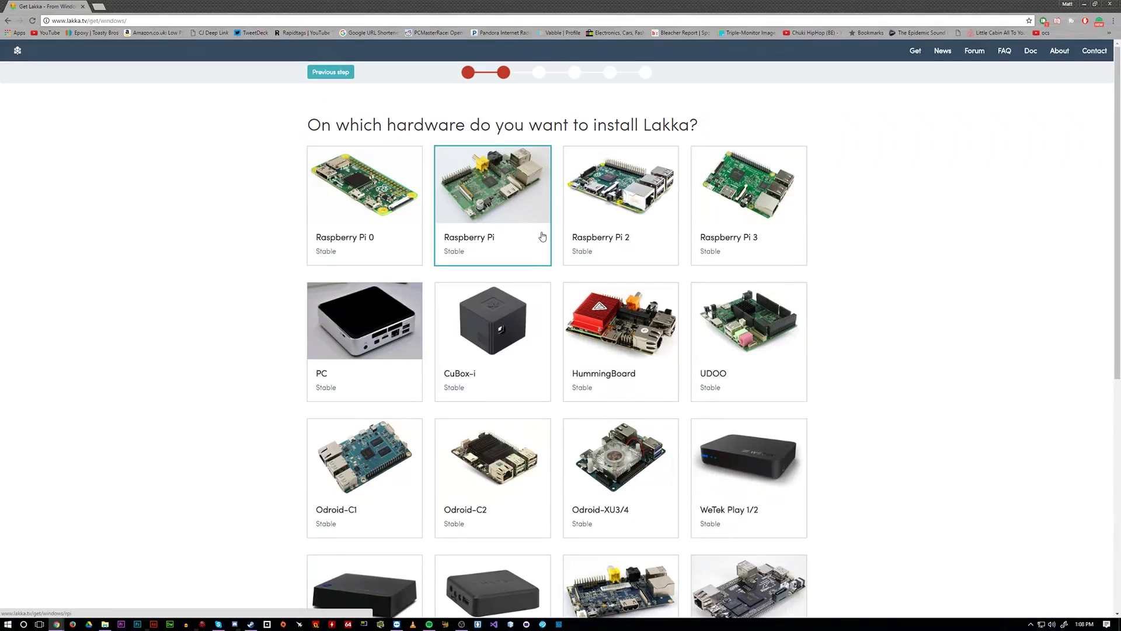
{"action": "scroll", "coordinate": [542, 235], "scroll_direction": "down", "scroll_amount": 5}
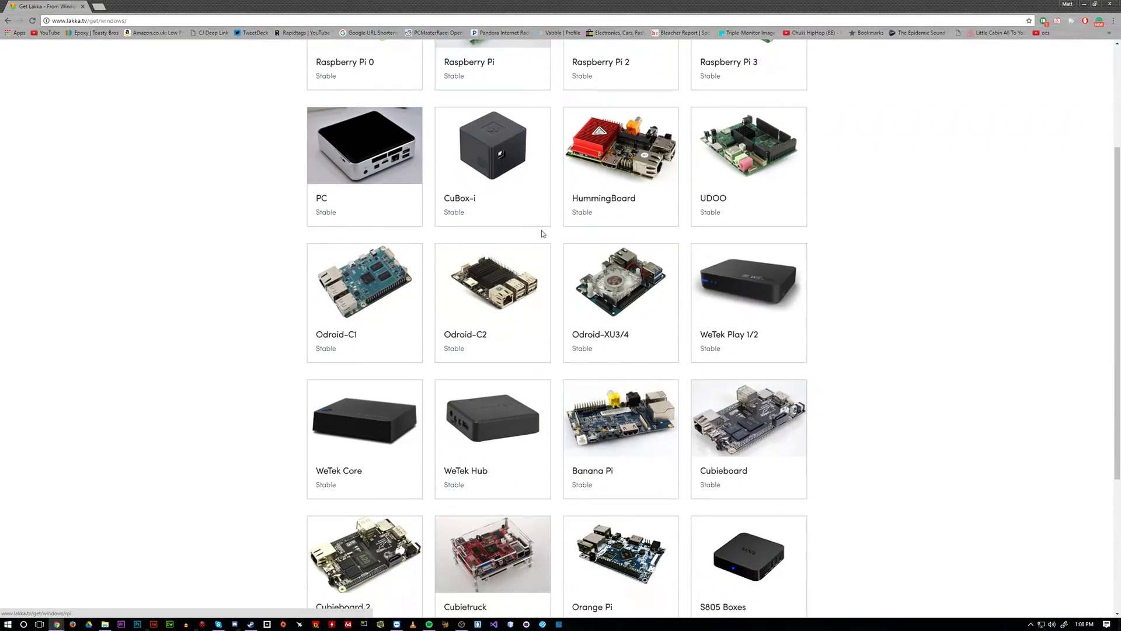
{"action": "scroll", "coordinate": [542, 235], "scroll_direction": "up", "scroll_amount": 4}
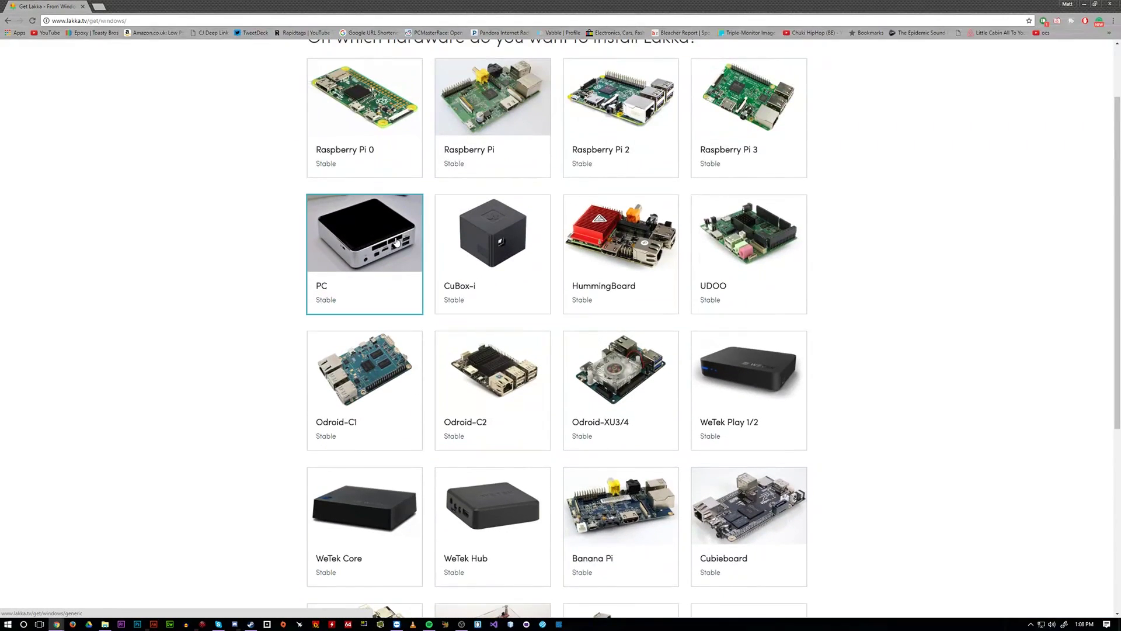
{"action": "left_click", "coordinate": [396, 242]}
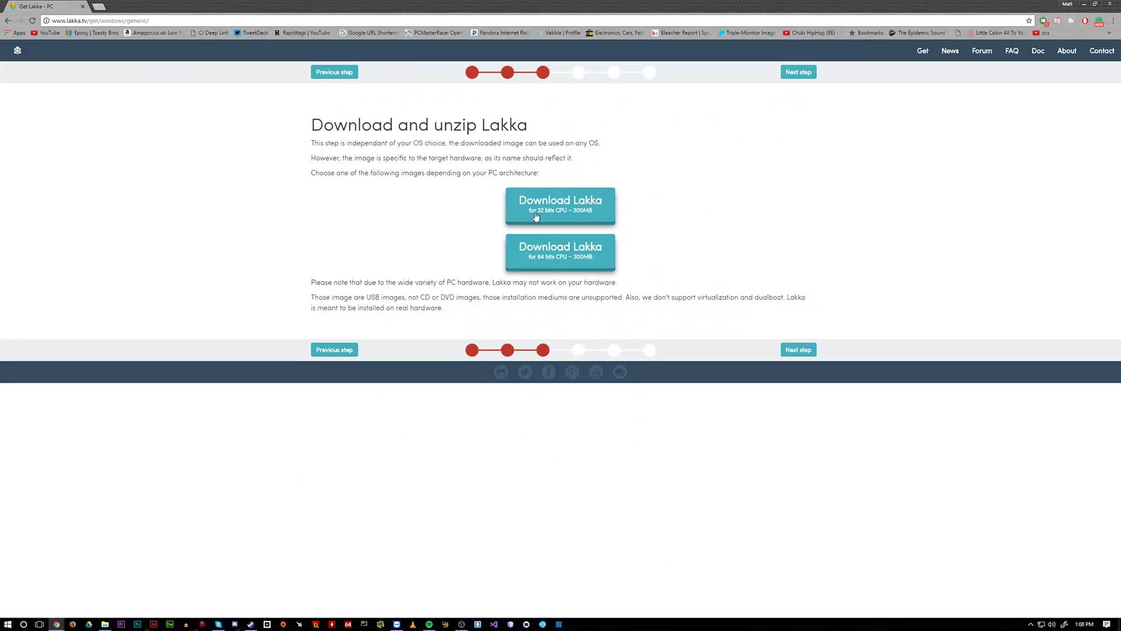
{"action": "left_click", "coordinate": [569, 263]}
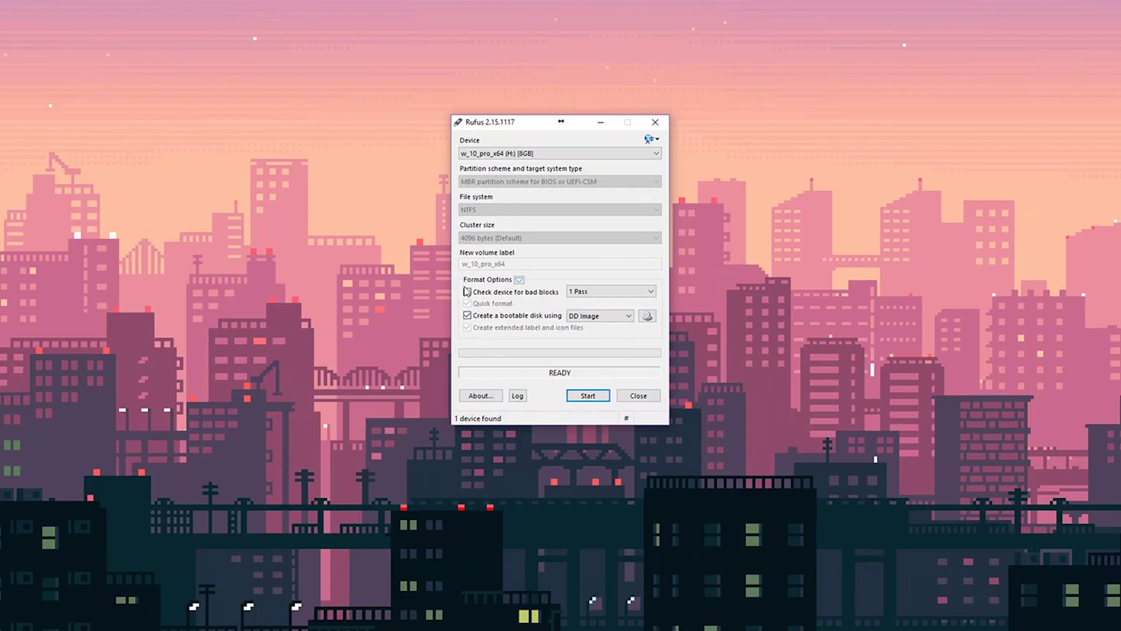
Select the 8GB USB drive in Rufus and start writing the DD image
{"action": "left_click", "coordinate": [489, 156]}
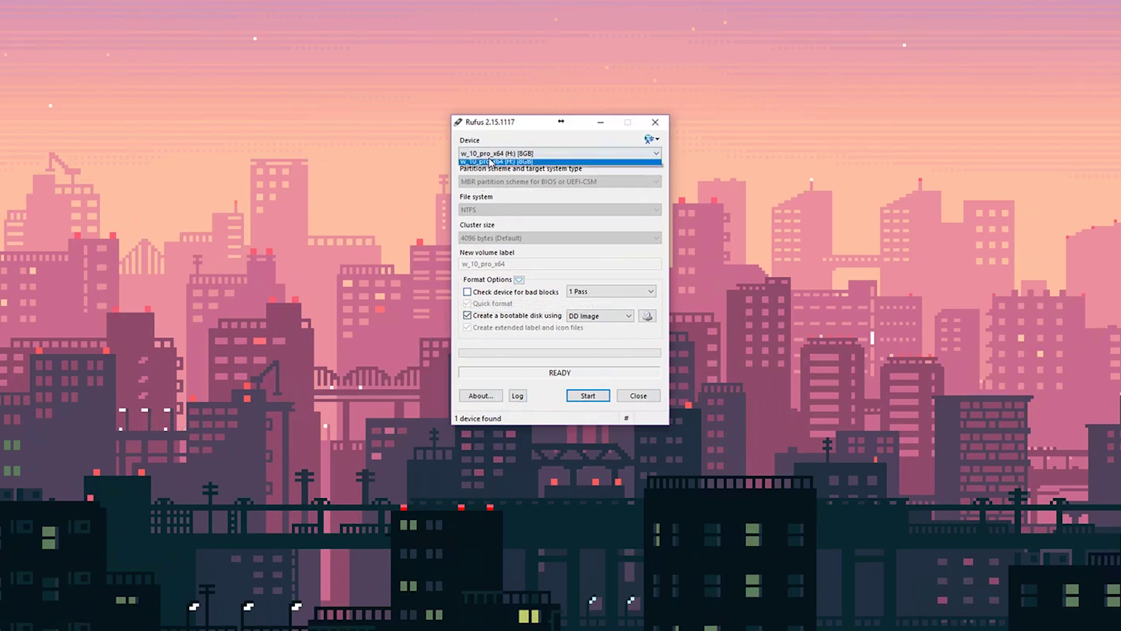
{"action": "left_click", "coordinate": [494, 165]}
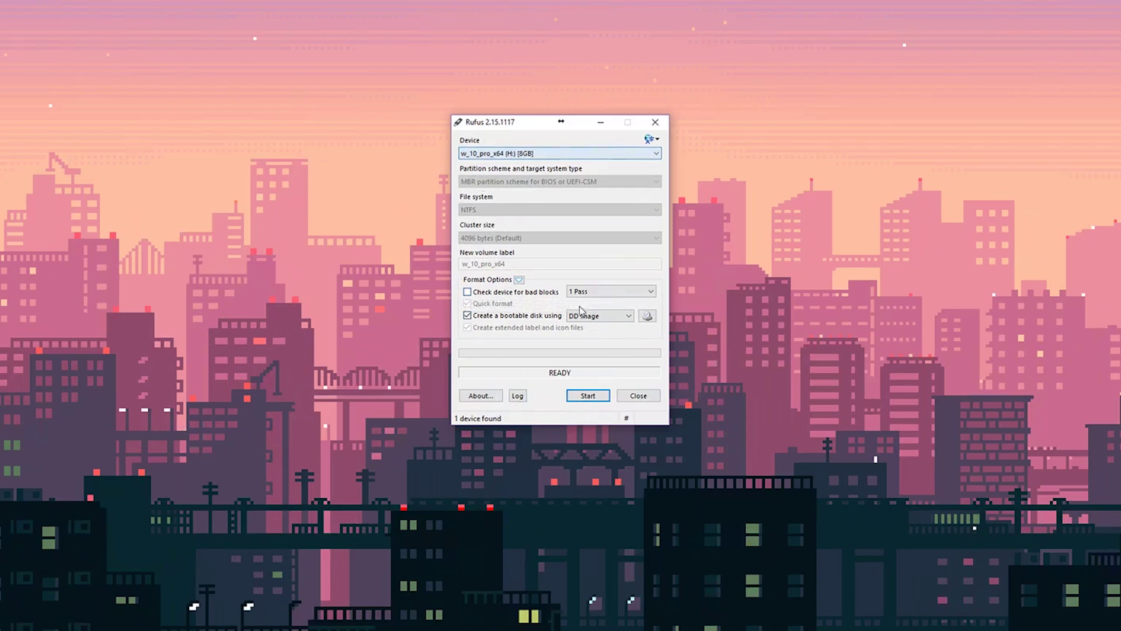
{"action": "left_click", "coordinate": [585, 396]}
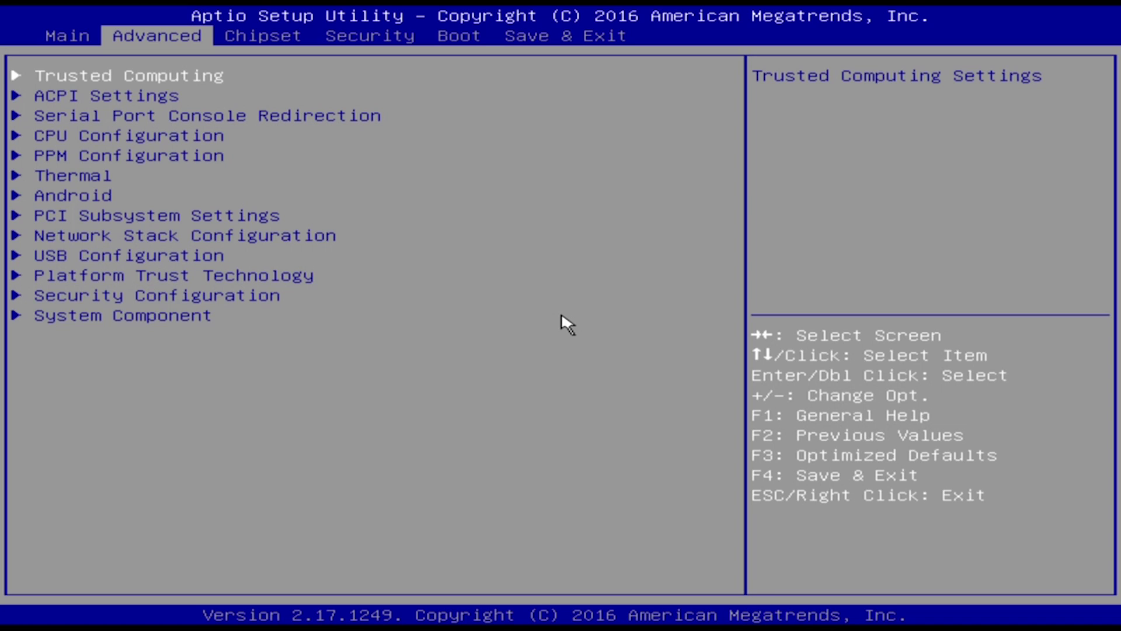
Set SanDisk Cruzer as Boot Option #1, then save the BIOS settings and restart
{"action": "key", "text": "Right"}
{"action": "key", "text": "Right"}
{"action": "key", "text": "Right"}
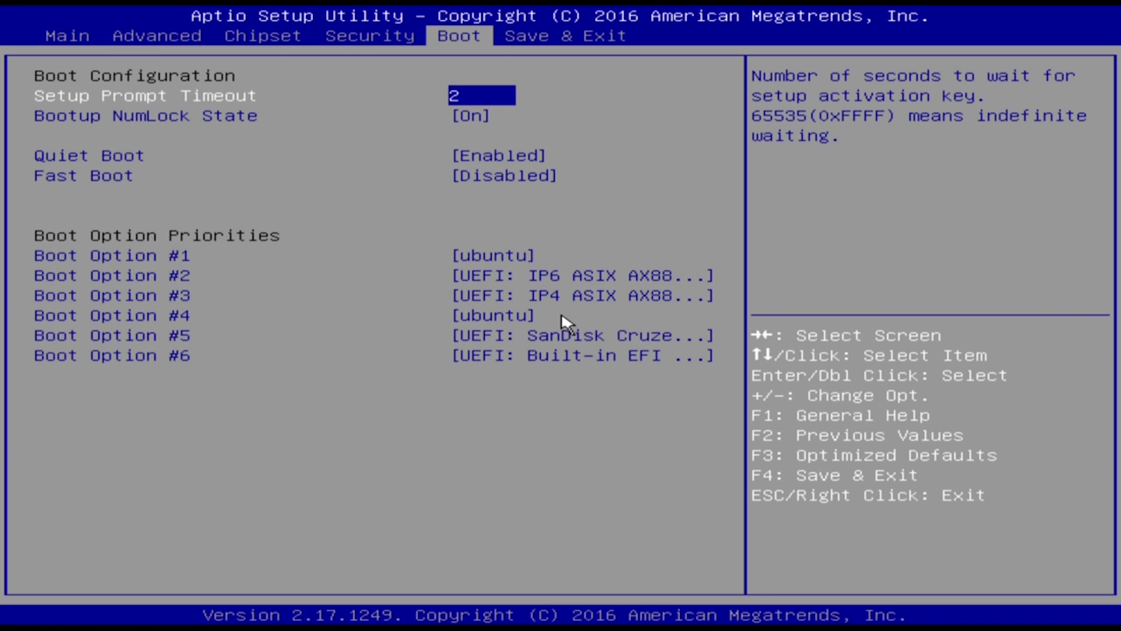
{"action": "key", "text": "Down"}
{"action": "key", "text": "Down"}
{"action": "key", "text": "Down"}
{"action": "key", "text": "Down"}
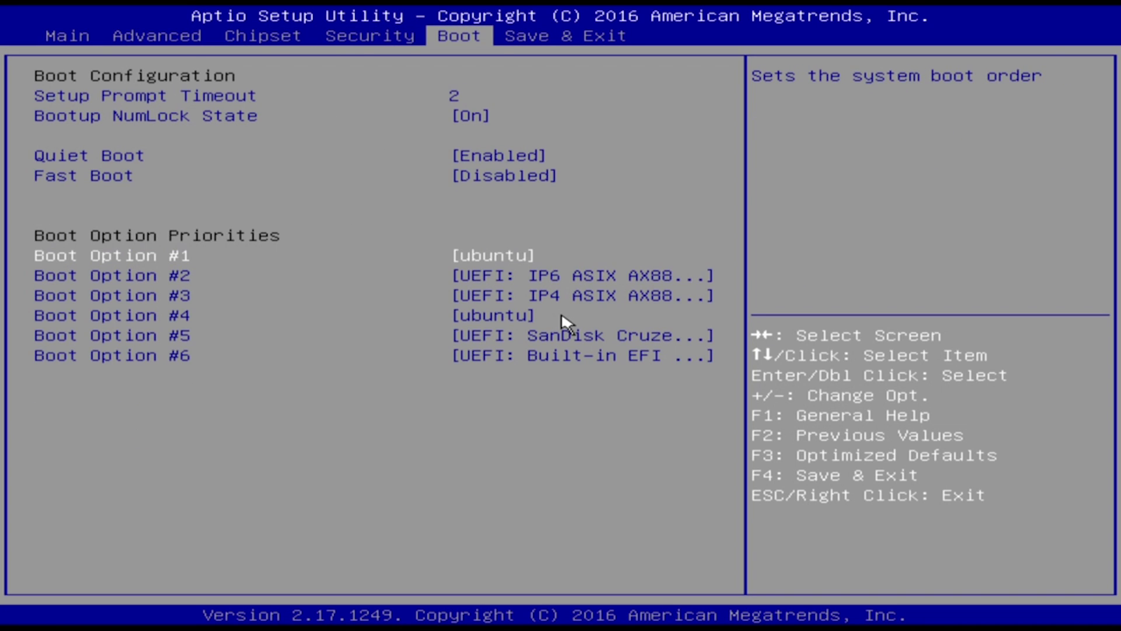
{"action": "key", "text": "Return"}
{"action": "key", "text": "Down"}
{"action": "key", "text": "Down"}
{"action": "key", "text": "Return"}
{"action": "key", "text": "Right"}
{"action": "key", "text": "Return"}
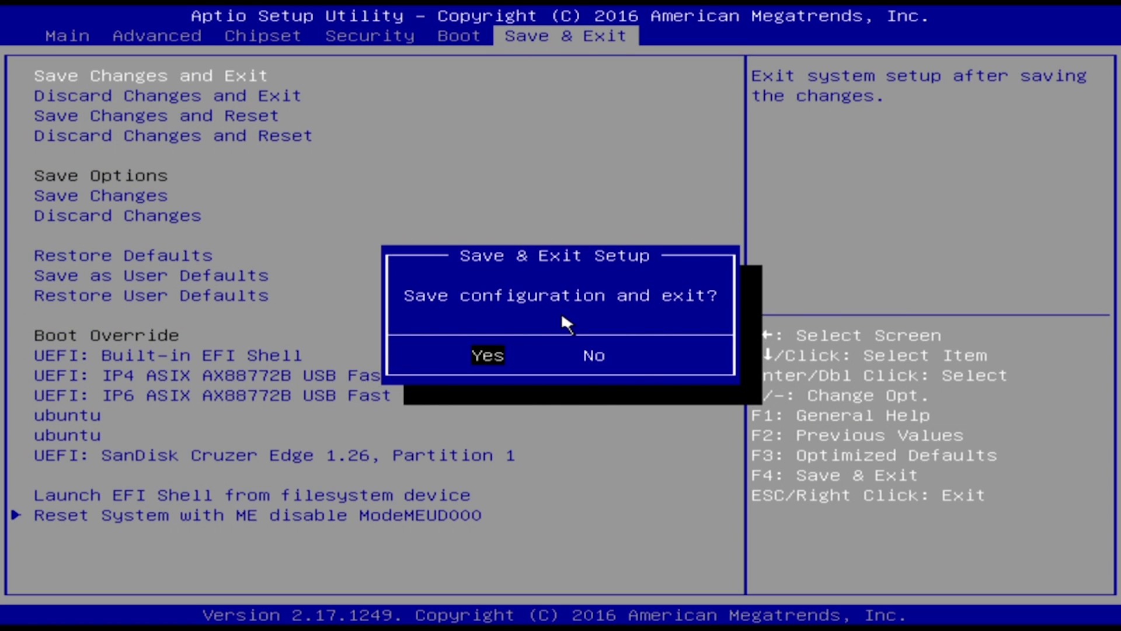
{"action": "key", "text": "Return"}
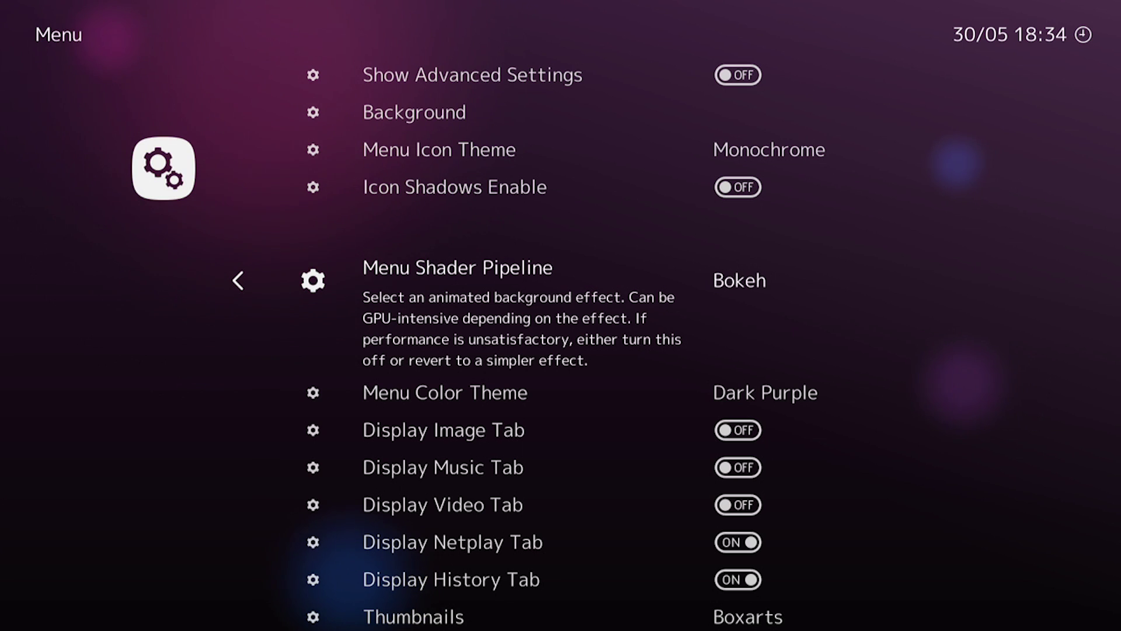
Leave the menu appearance settings and browse the Settings > Video options
{"action": "key", "text": "BackSpace"}
{"action": "key", "text": "Left"}
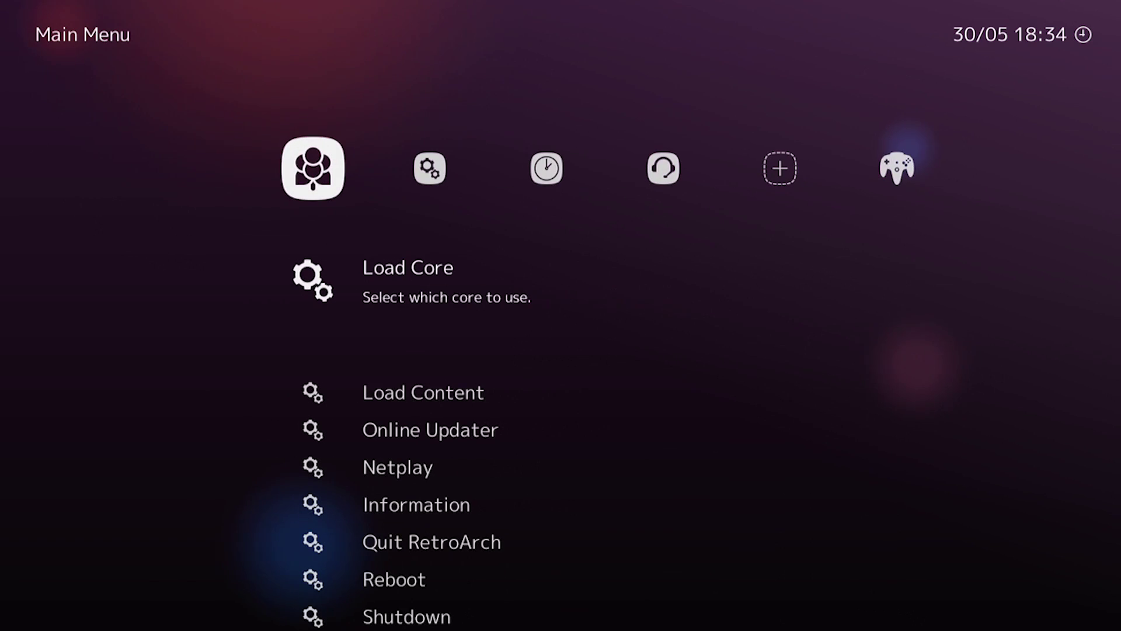
{"action": "key", "text": "Right"}
{"action": "key", "text": "Up"}
{"action": "key", "text": "Up"}
{"action": "key", "text": "Up"}
{"action": "key", "text": "Up"}
{"action": "key", "text": "Up"}
{"action": "key", "text": "Up"}
{"action": "key", "text": "Up"}
{"action": "key", "text": "Up"}
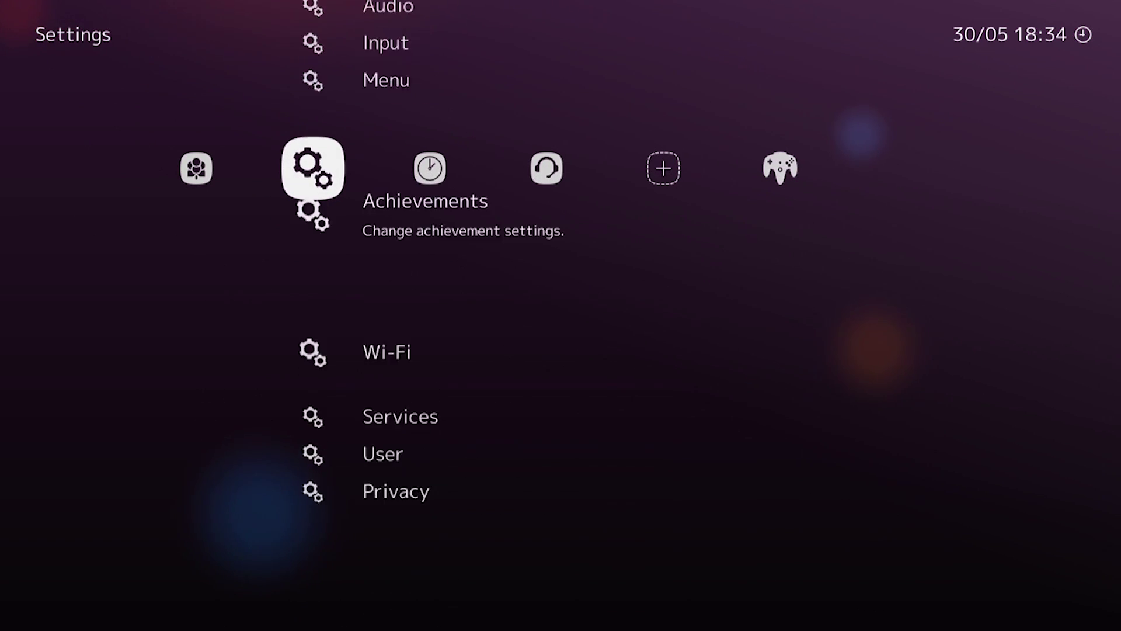
{"action": "key", "text": "Down"}
{"action": "key", "text": "Down"}
{"action": "key", "text": "Down"}
{"action": "key", "text": "Down"}
{"action": "key", "text": "Down"}
{"action": "key", "text": "Down"}
{"action": "key", "text": "Down"}
{"action": "key", "text": "Down"}
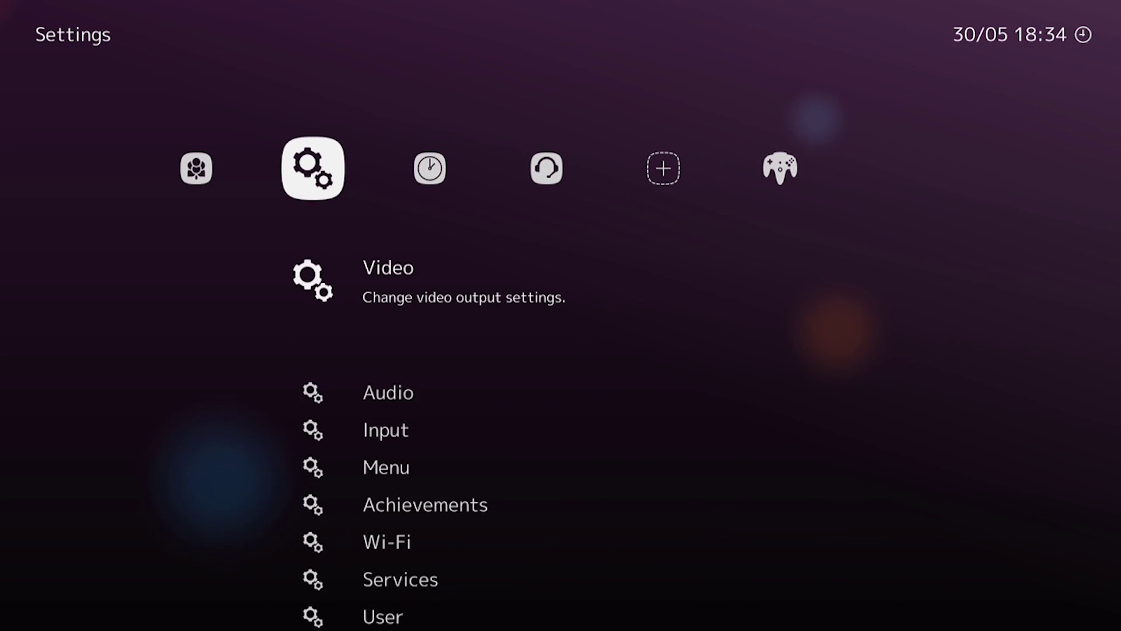
{"action": "key", "text": "Return"}
{"action": "key", "text": "Down"}
{"action": "key", "text": "Up"}
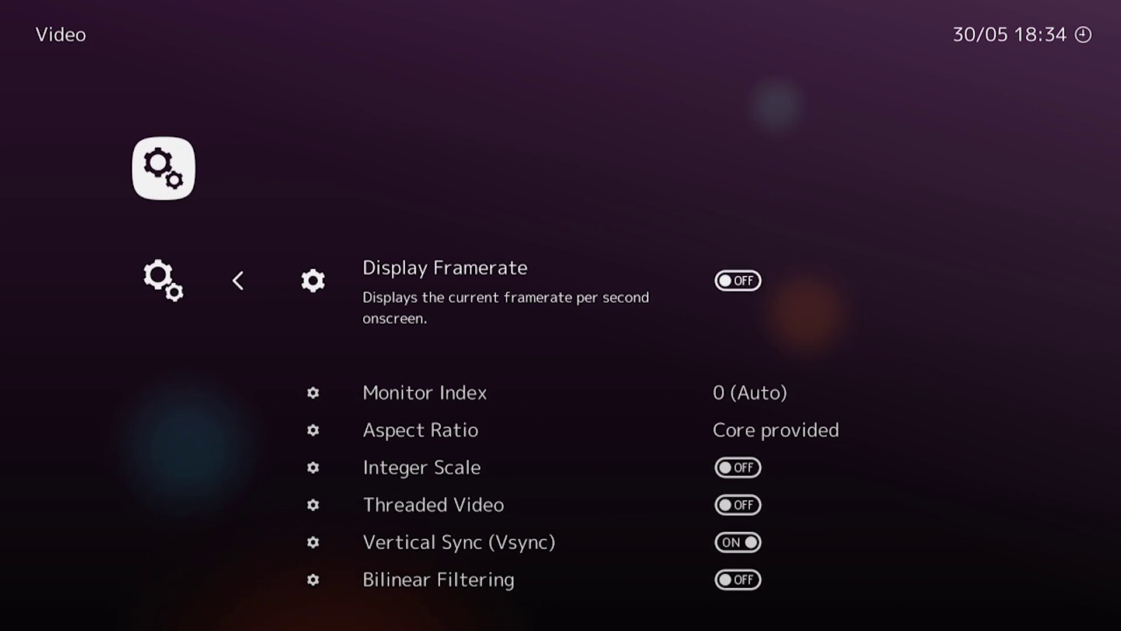
{"action": "key", "text": "Down"}
{"action": "key", "text": "Down"}
{"action": "key", "text": "Down"}
{"action": "key", "text": "Down"}
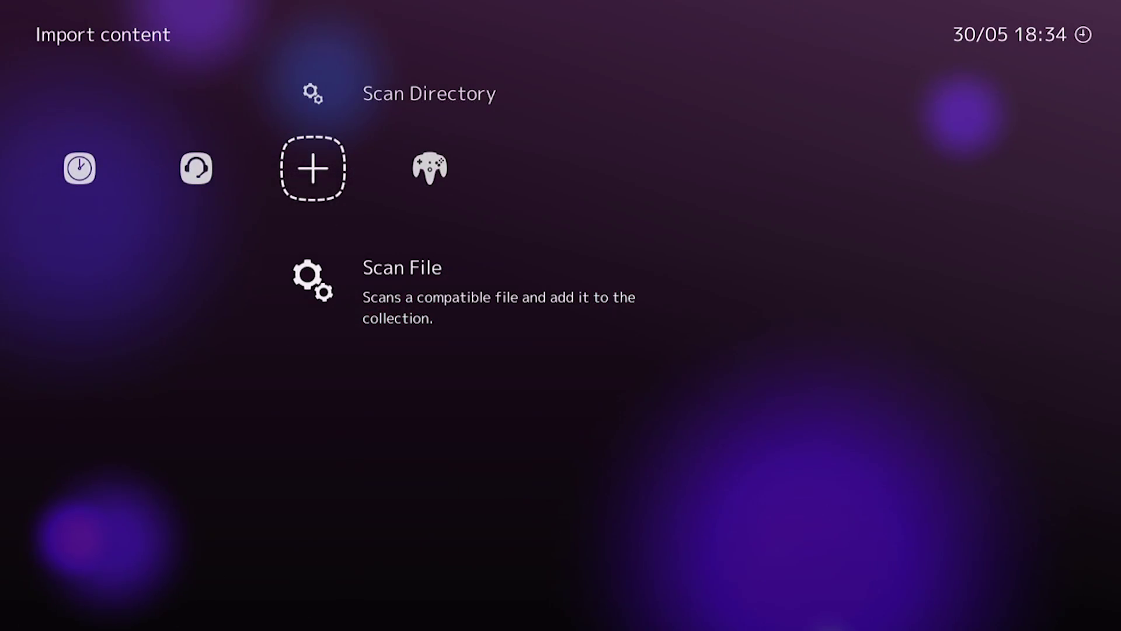
Scan File from MattEDrive's ROMS folder to import Super Mario 64 (USA).n64
{"action": "key", "text": "Return"}
{"action": "key", "text": "Down"}
{"action": "key", "text": "Down"}
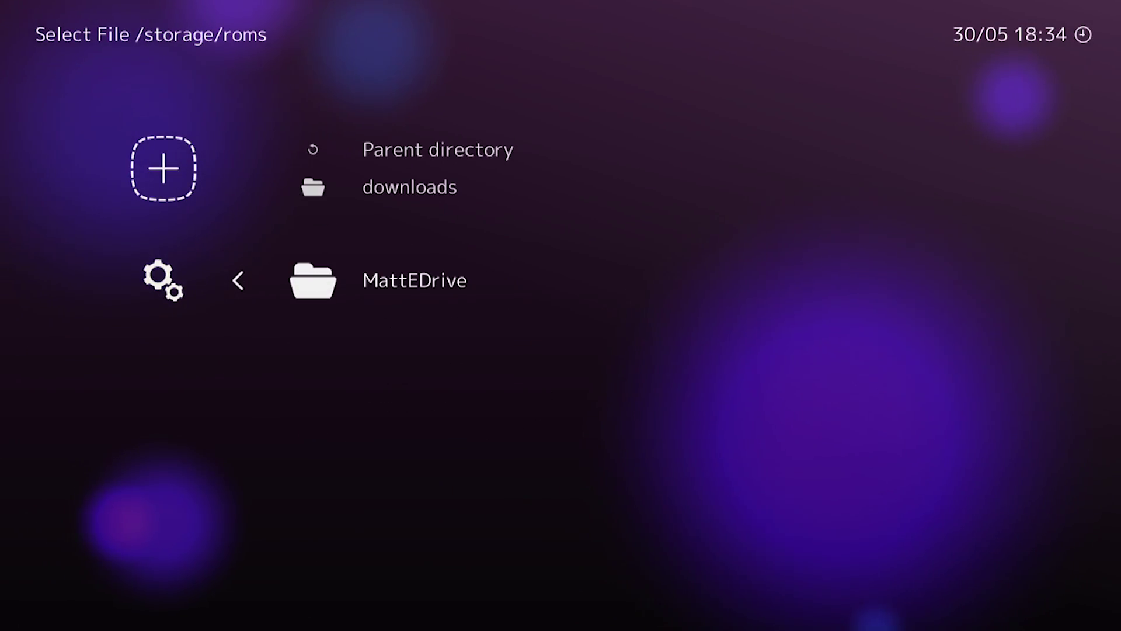
{"action": "key", "text": "Return"}
{"action": "key", "text": "Down"}
{"action": "key", "text": "Down"}
{"action": "key", "text": "Down"}
{"action": "key", "text": "Down"}
{"action": "key", "text": "Down"}
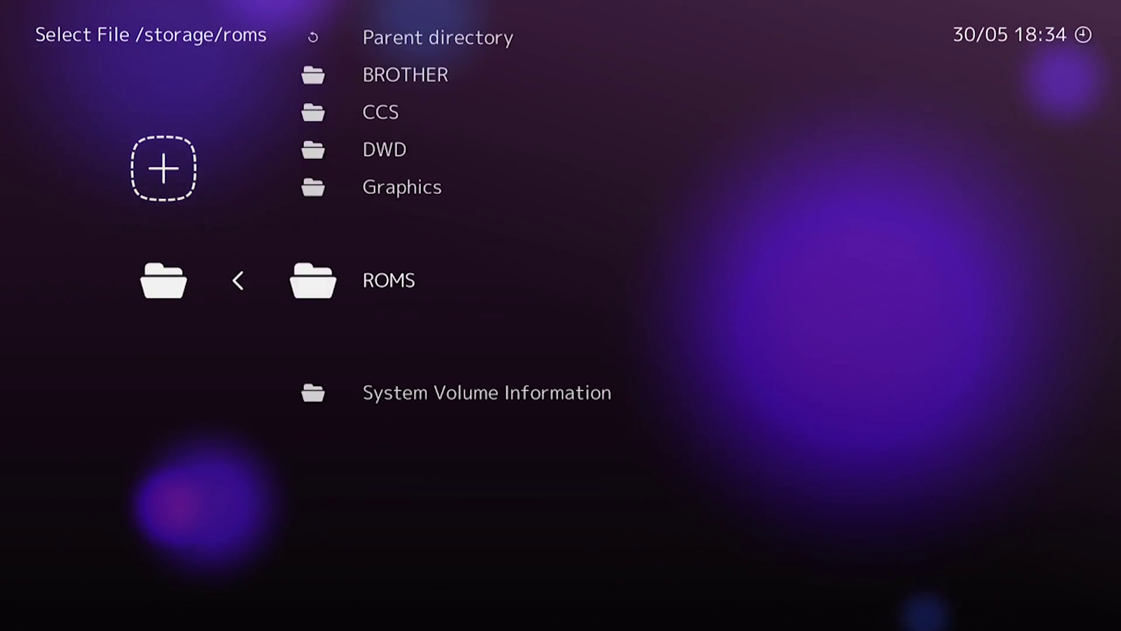
{"action": "key", "text": "Return"}
{"action": "key", "text": "Down"}
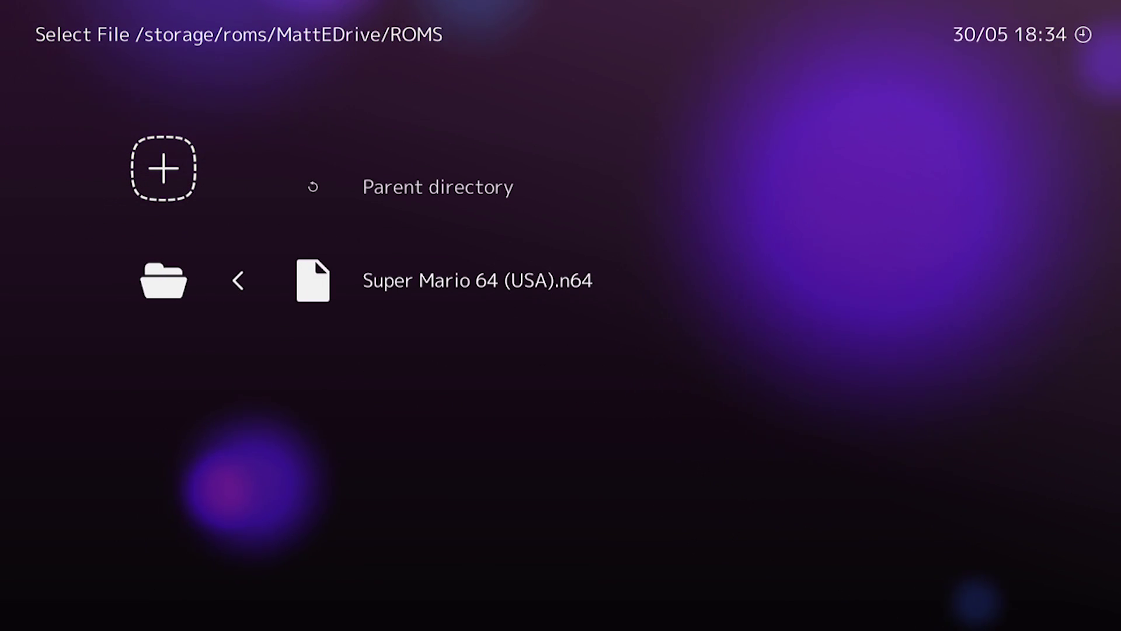
Back out of the file browser to the Nintendo 64 playlist holding Super Mario 64
{"action": "key", "text": "BackSpace"}
{"action": "key", "text": "BackSpace"}
{"action": "key", "text": "Up"}
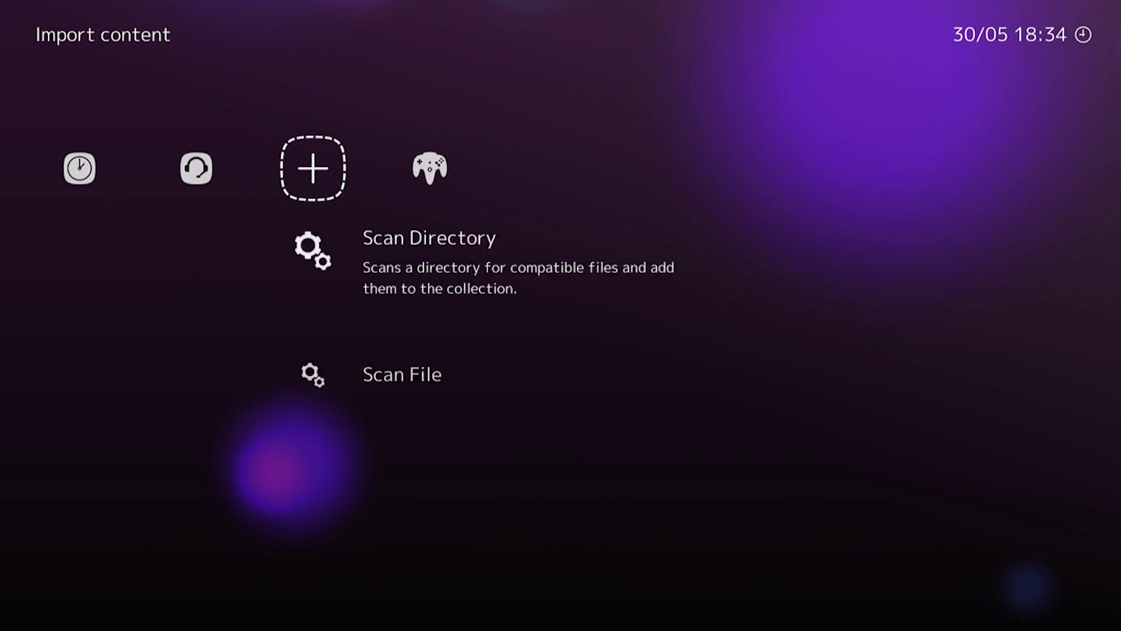
{"action": "key", "text": "Right"}
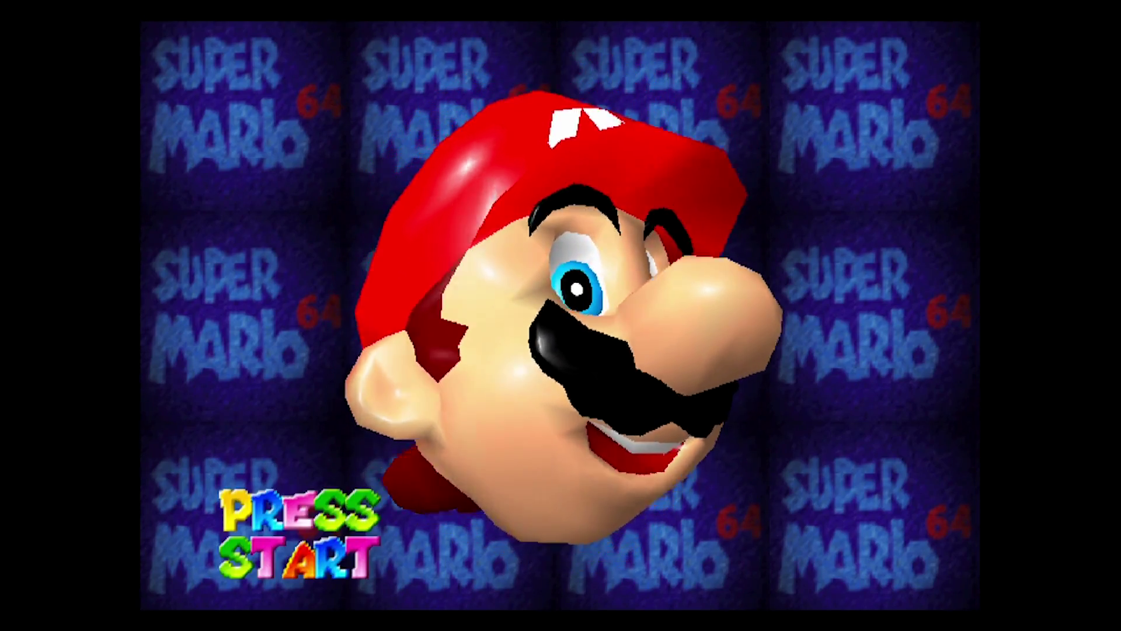
Start the game, grab coins from the ? blocks and free Yoshi from the flying blocks
{"action": "key", "text": "Return"}
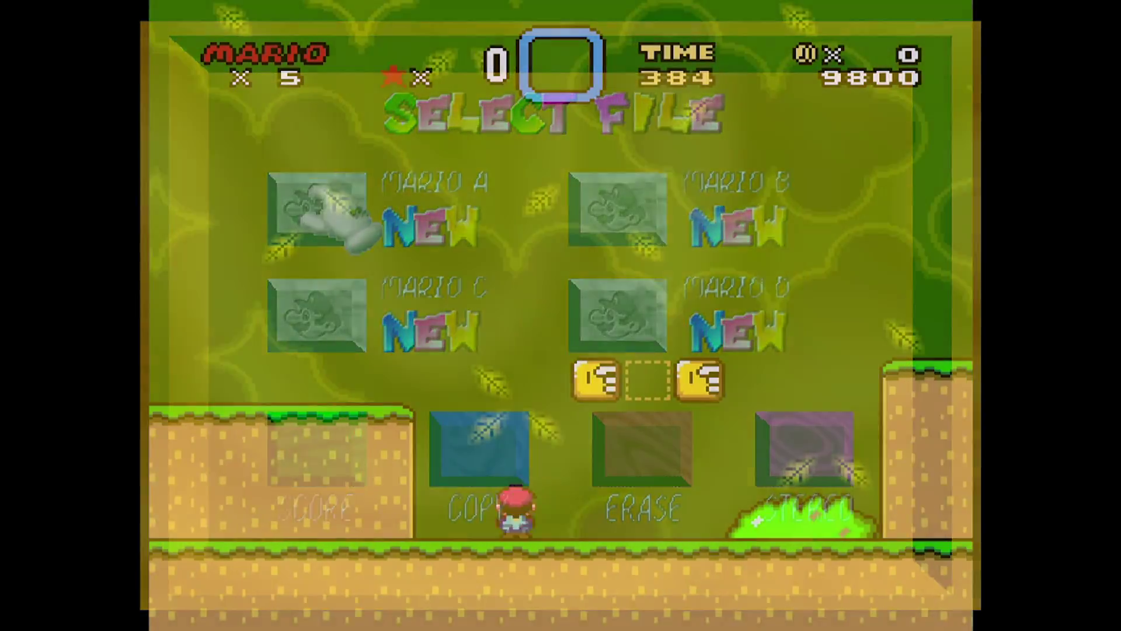
{"action": "key", "text": "Right"}
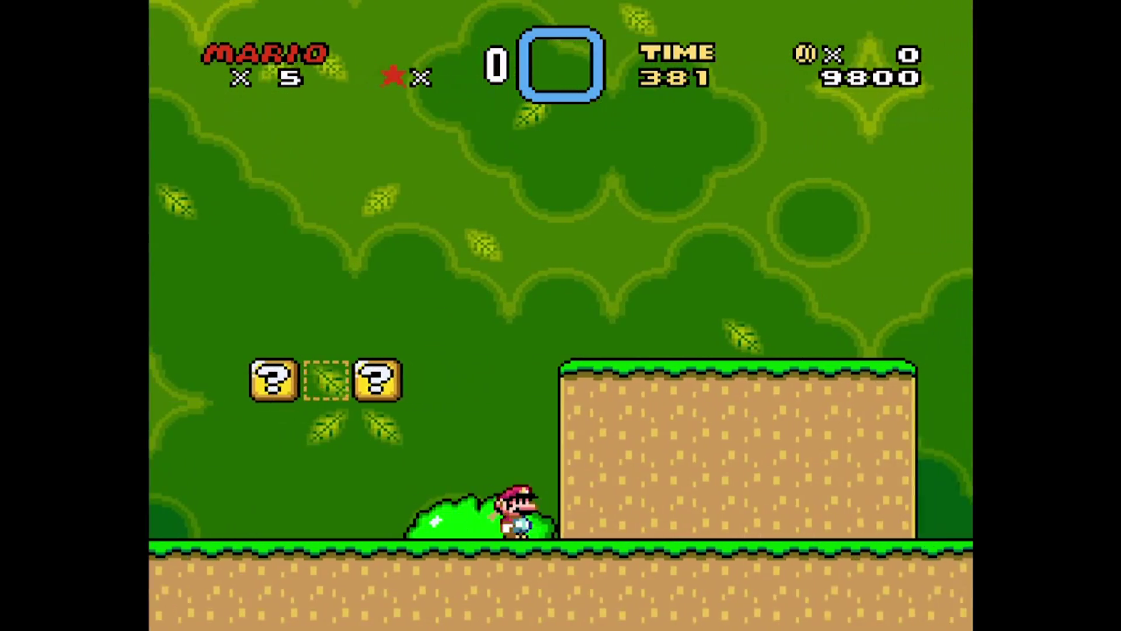
{"action": "key", "text": "Right"}
{"action": "key", "text": "Left"}
{"action": "key", "text": "x"}
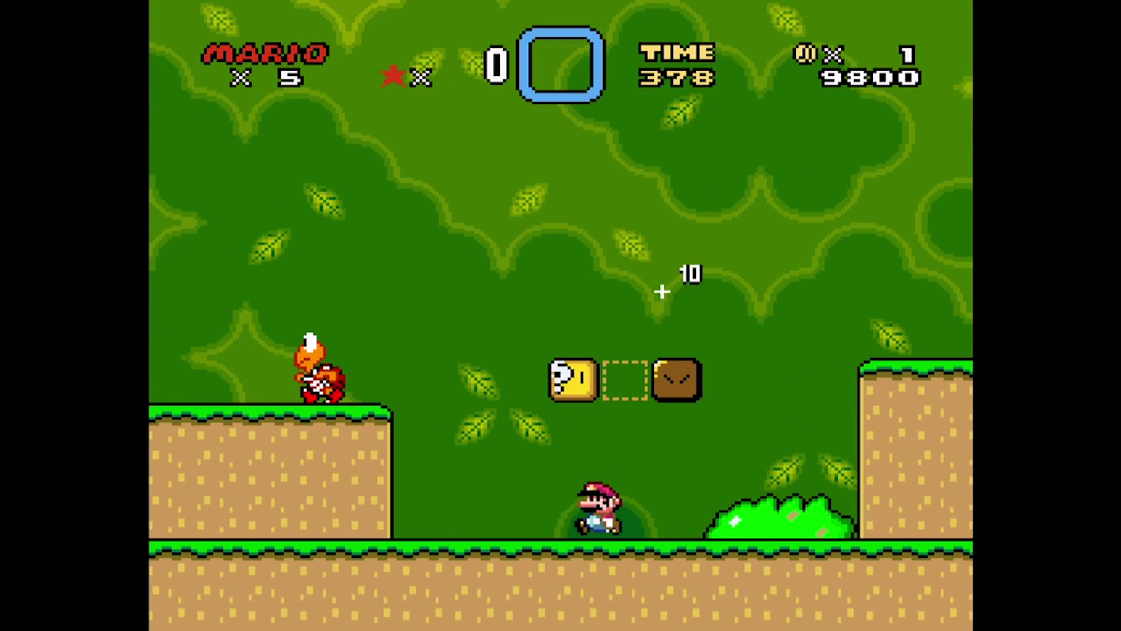
{"action": "key", "text": "x"}
{"action": "key", "text": "Right"}
{"action": "key", "text": "x"}
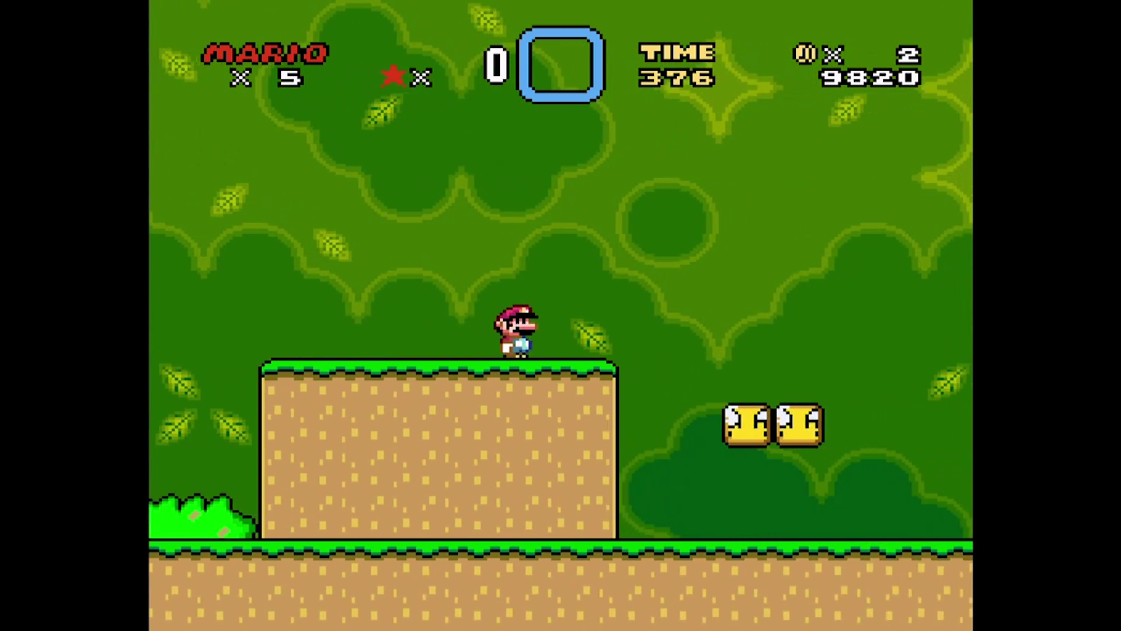
{"action": "key", "text": "Right"}
{"action": "key", "text": "x"}
{"action": "key", "text": "x"}
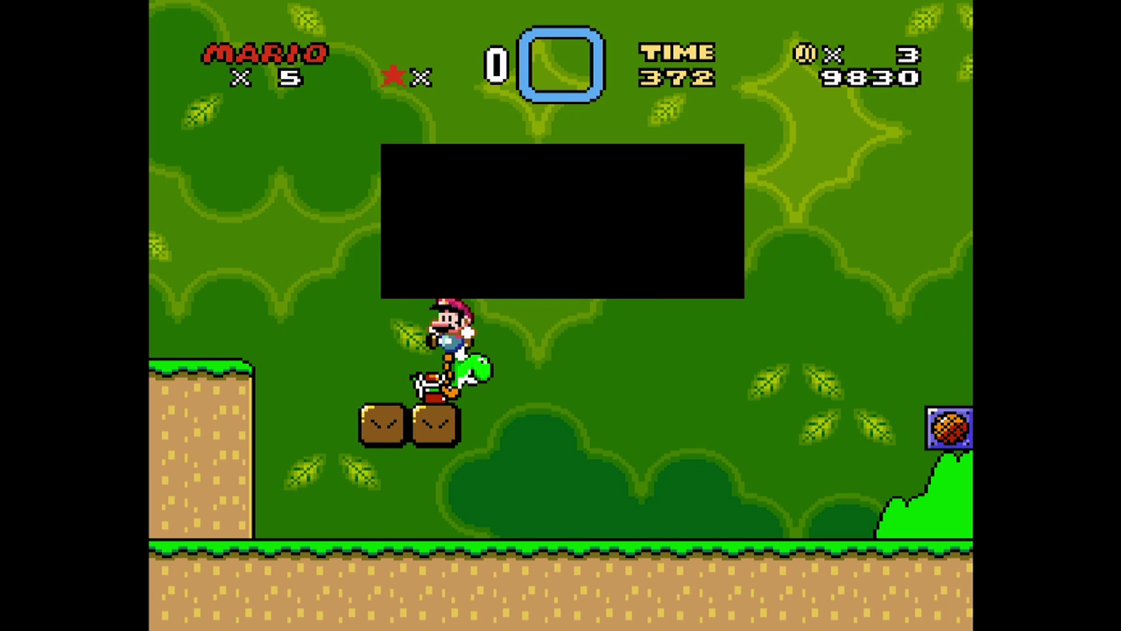
Ride Yoshi right, using his tongue and jumps to collect coins up to 6, scoring 10830
{"action": "key", "text": "Right"}
{"action": "key", "text": "a"}
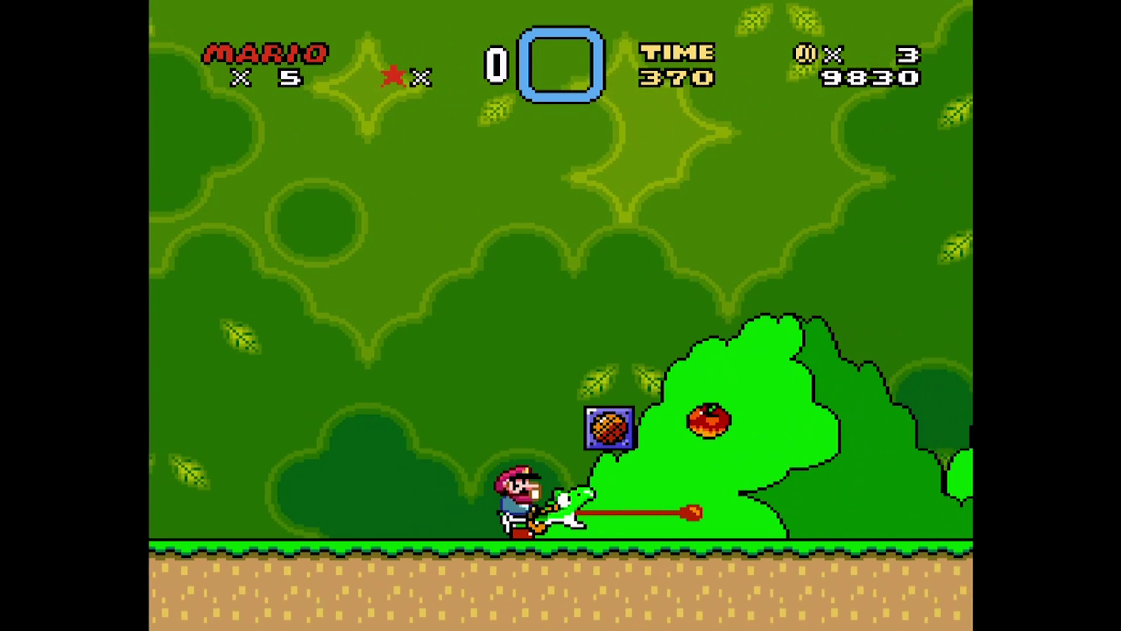
{"action": "key", "text": "a"}
{"action": "key", "text": "x"}
{"action": "key", "text": "Left"}
{"action": "key", "text": "a"}
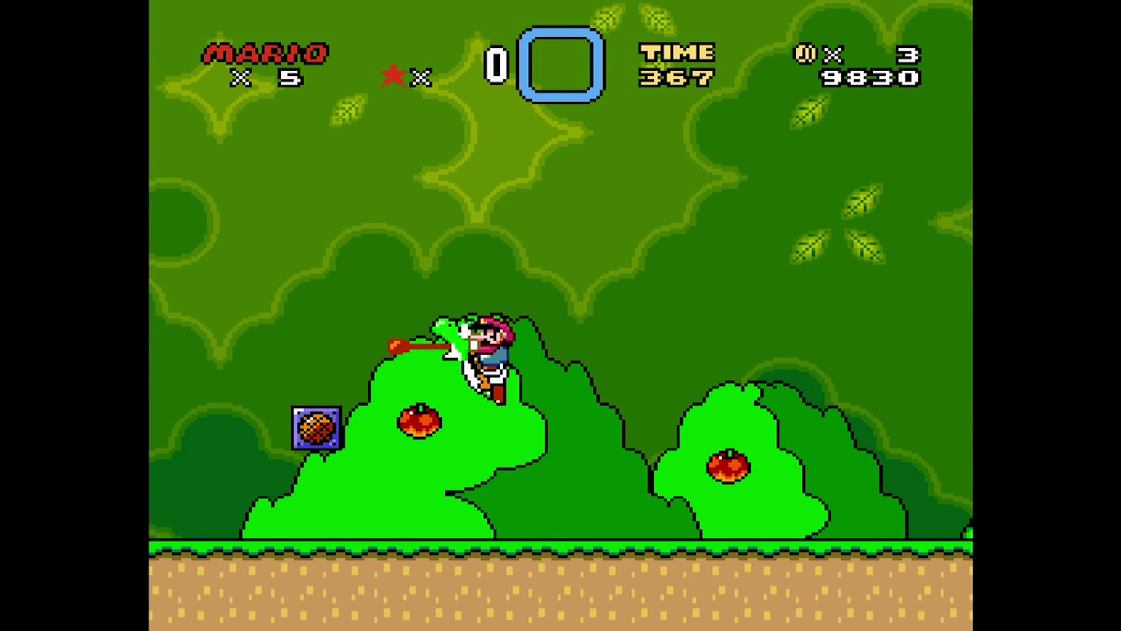
{"action": "key", "text": "Right"}
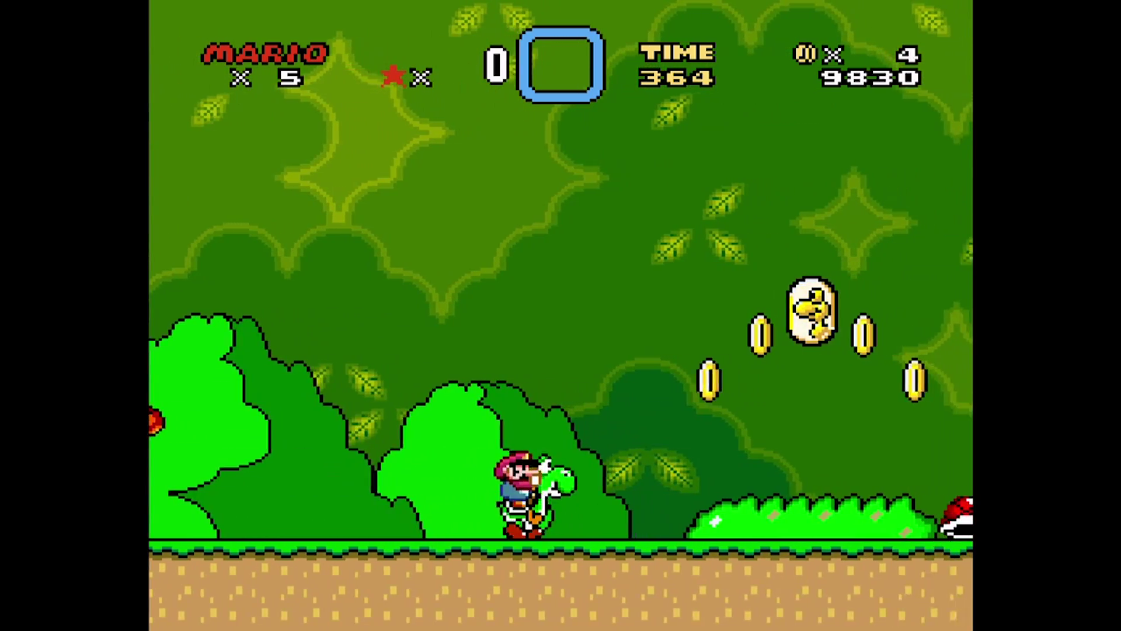
{"action": "key", "text": "a"}
{"action": "key", "text": "Right"}
{"action": "key", "text": "x"}
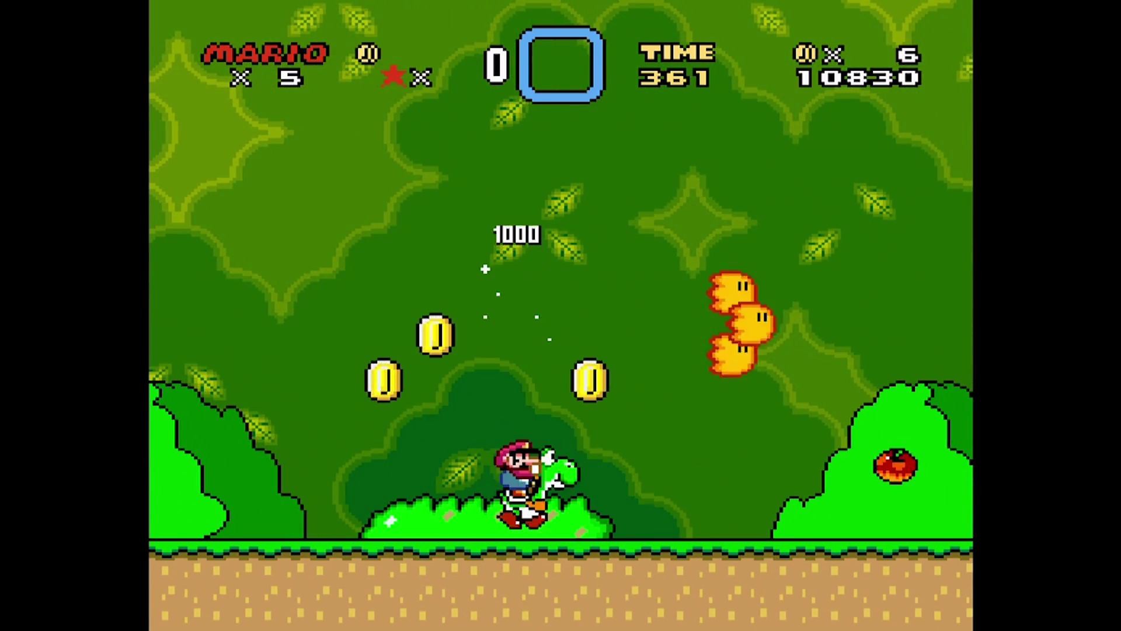